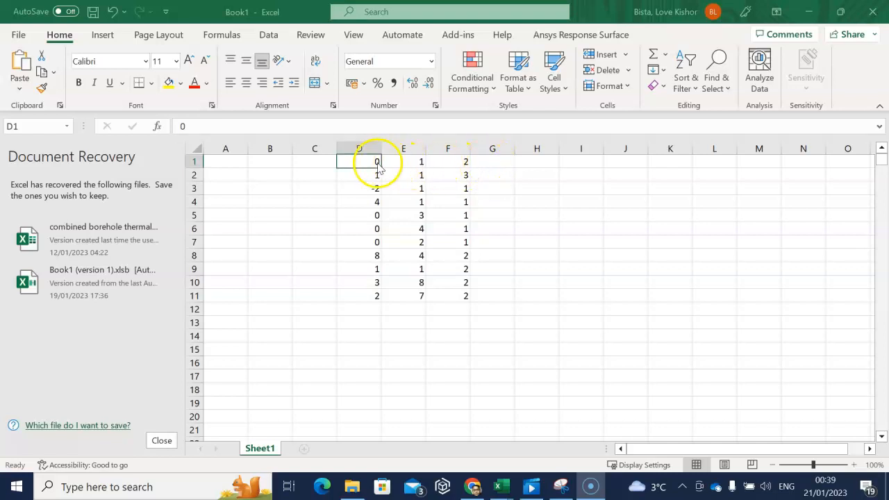
# - Examine the numeric data in columns D, E and F across rows 1 to 11
pyautogui.click(410, 162)
pyautogui.click(450, 163)
pyautogui.click(375, 174)
pyautogui.click(411, 174)
pyautogui.click(450, 175)
pyautogui.click(452, 162)
pyautogui.click(455, 189)
pyautogui.click(455, 204)
pyautogui.click(454, 242)
pyautogui.click(458, 296)
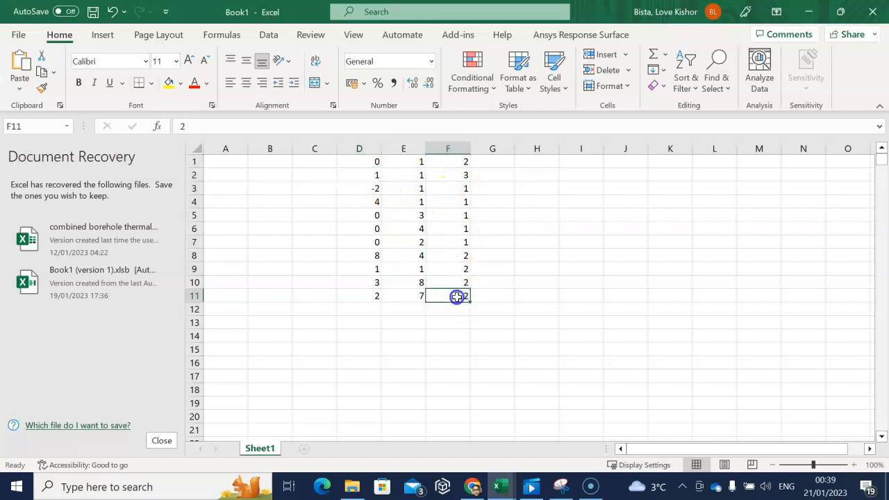
pyautogui.click(446, 162)
pyautogui.click(407, 163)
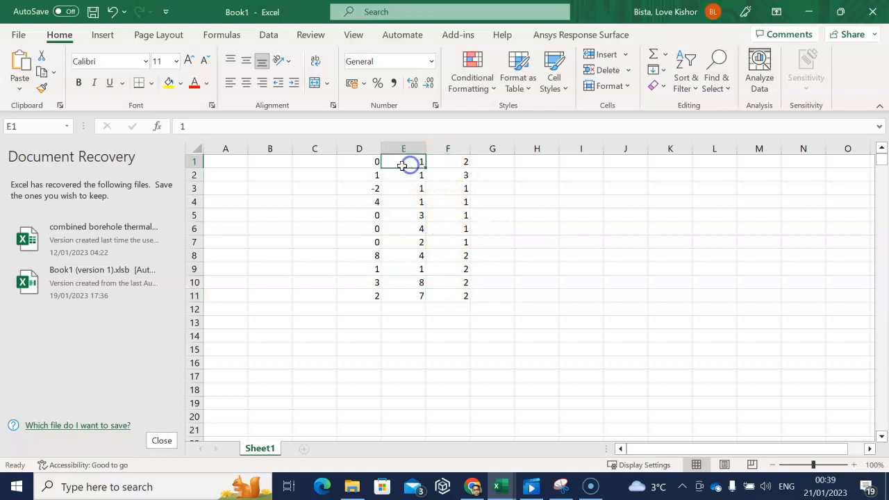
pyautogui.click(368, 164)
pyautogui.click(376, 176)
pyautogui.click(417, 176)
pyautogui.click(456, 175)
pyautogui.click(460, 162)
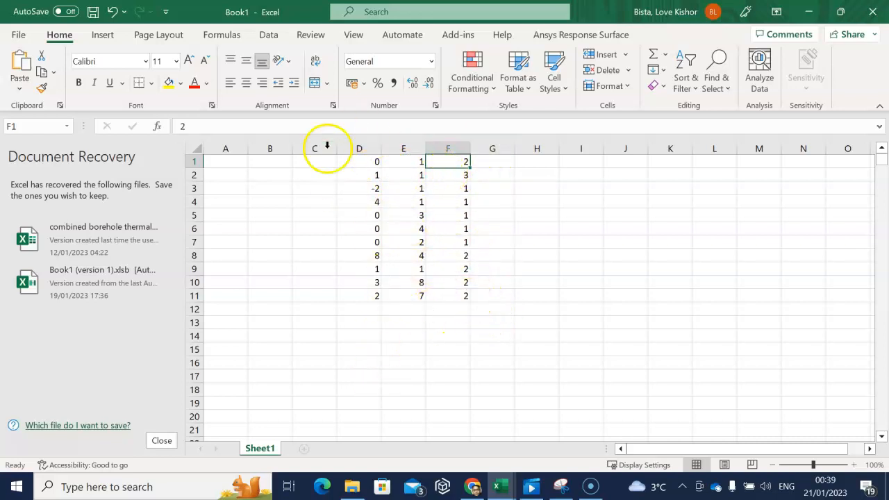
# - Go through the values in column D one by one, starting at D1, checking their signs
pyautogui.click(379, 163)
pyautogui.click(377, 176)
pyautogui.click(378, 188)
pyautogui.click(377, 201)
pyautogui.click(377, 215)
pyautogui.click(378, 228)
pyautogui.click(377, 242)
pyautogui.click(378, 255)
pyautogui.click(377, 269)
pyautogui.click(377, 282)
pyautogui.click(384, 307)
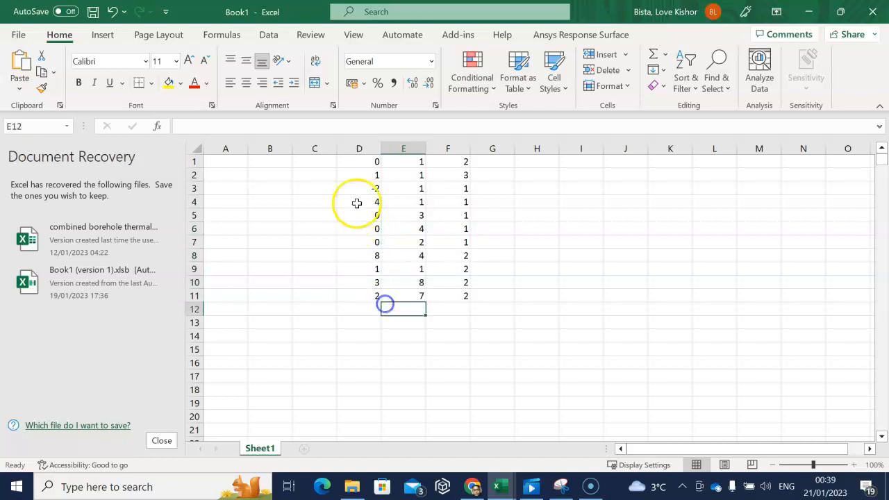
pyautogui.click(376, 163)
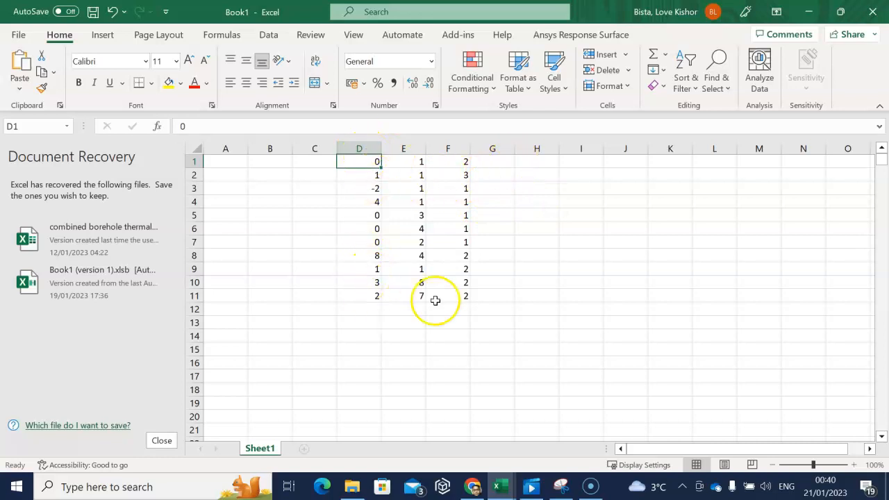
# - Enter =IF(D1<0,1,0) in cell G1 and fill the formula down to G11
pyautogui.doubleClick(494, 162)
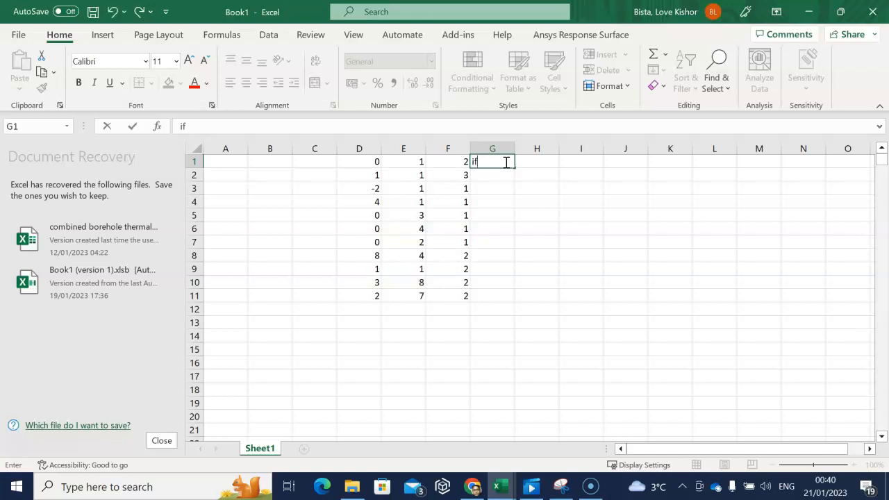
pyautogui.write('=if')
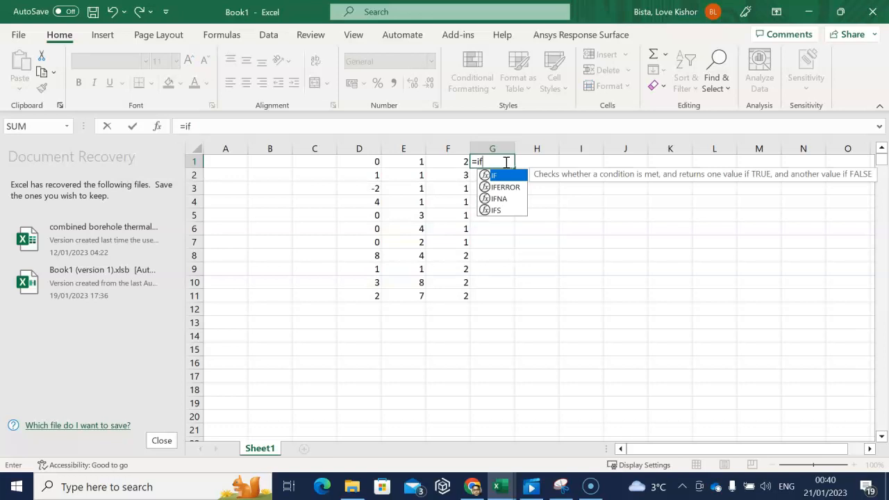
pyautogui.write('(')
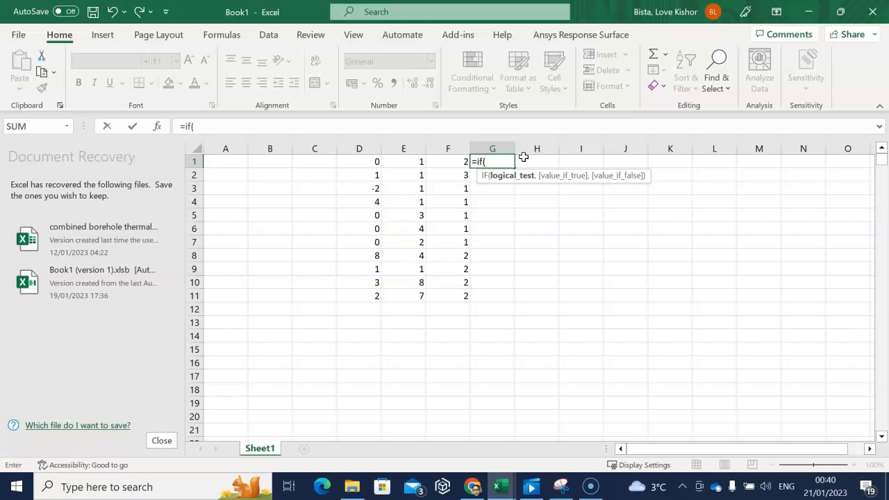
pyautogui.write('x')
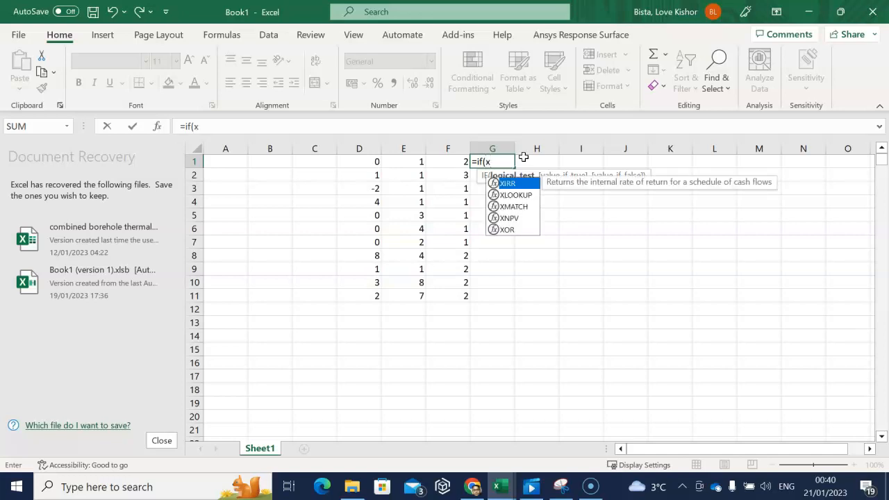
pyautogui.press('BackSpace')
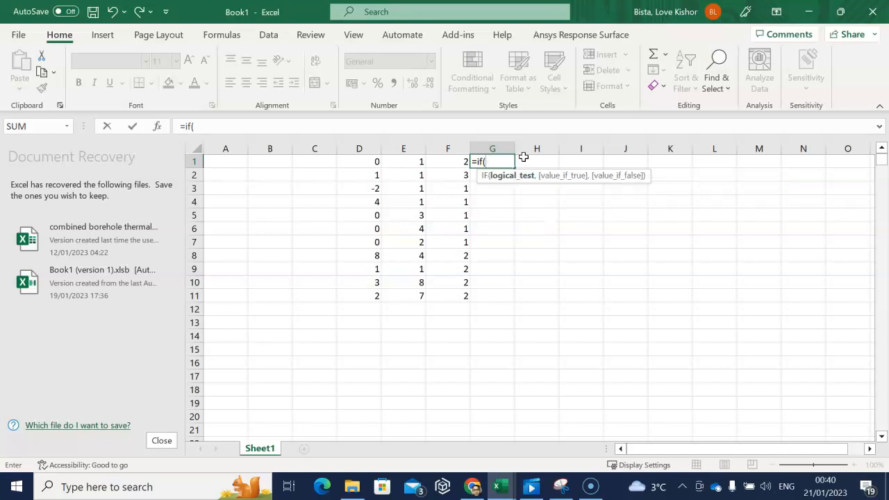
pyautogui.click(361, 161)
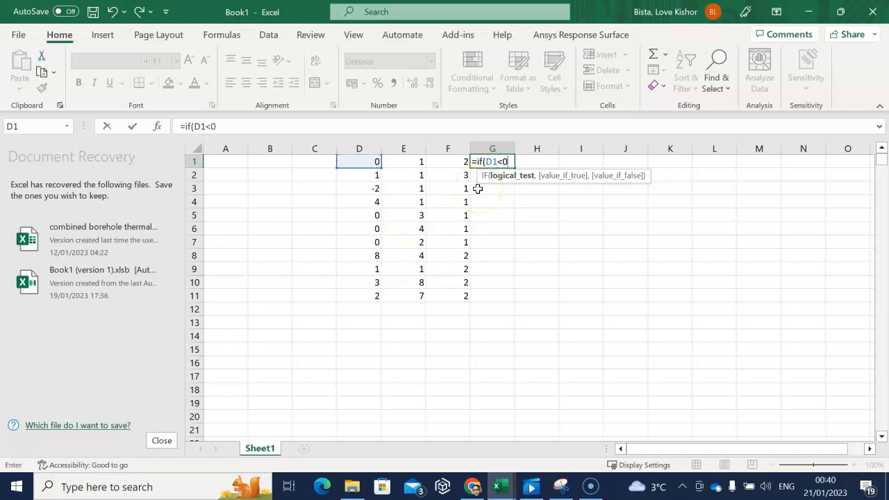
pyautogui.write('<0,')
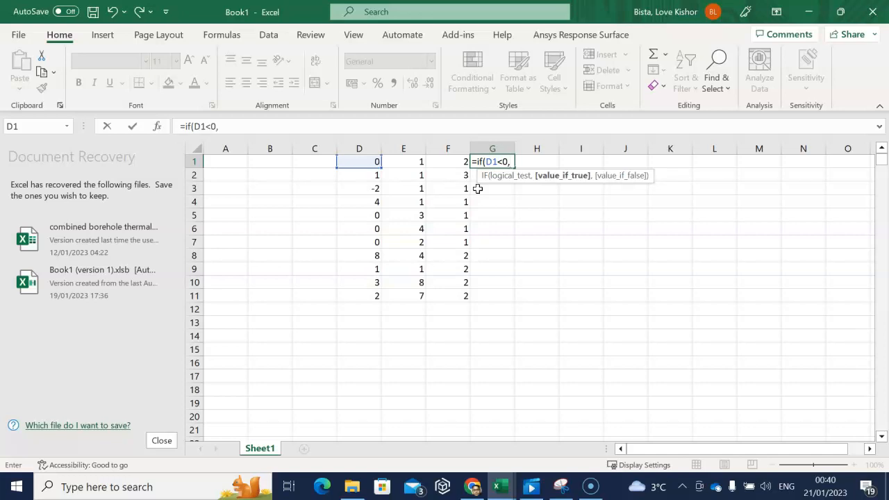
pyautogui.write('1,0')
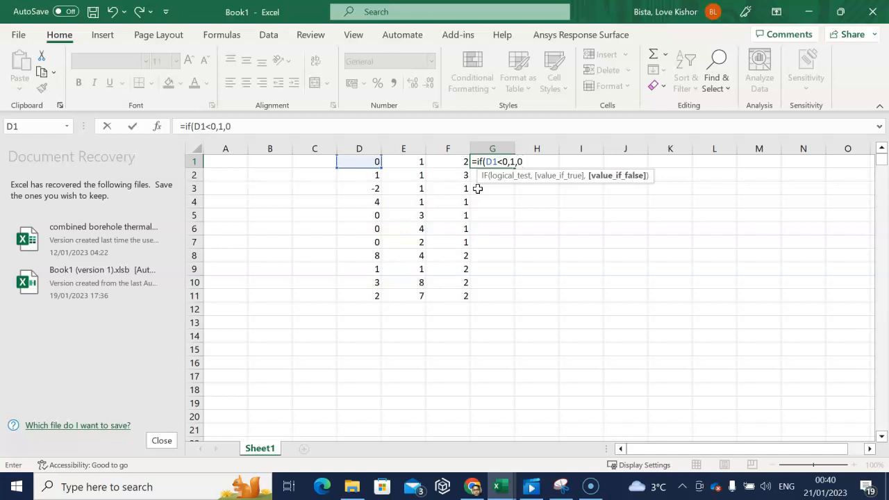
pyautogui.press('Return')
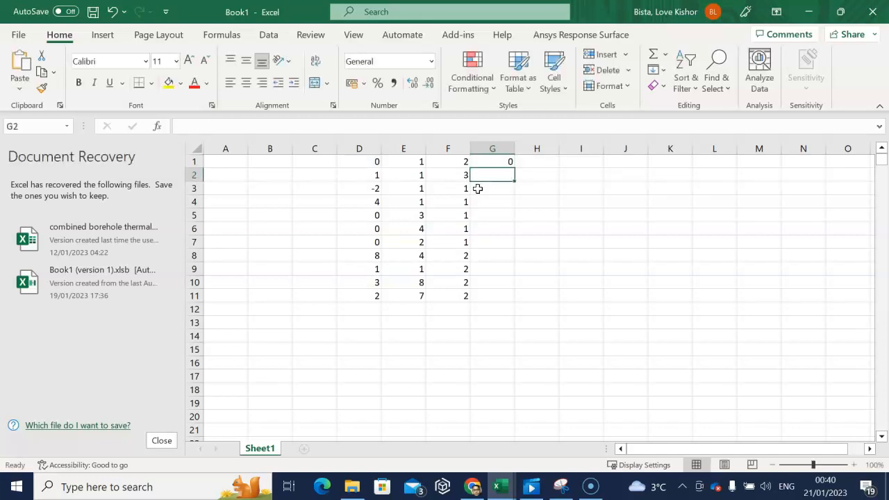
pyautogui.click(505, 162)
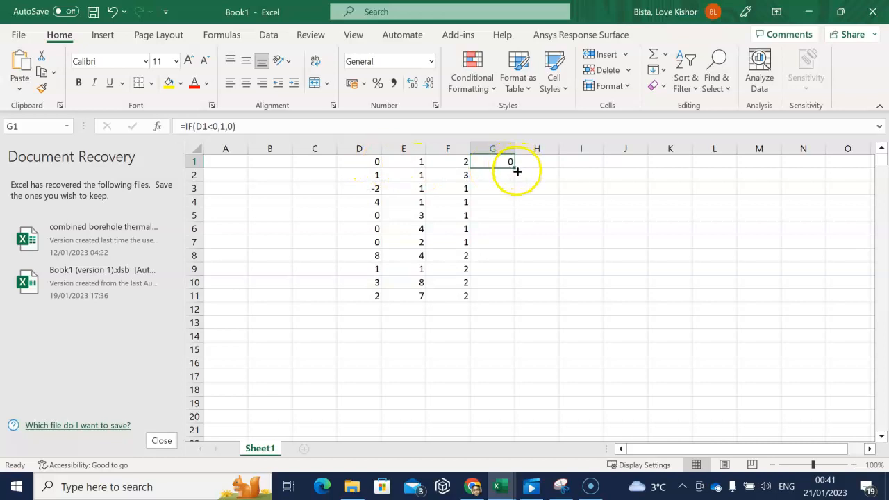
pyautogui.moveTo(514, 166); pyautogui.dragTo(507, 299)
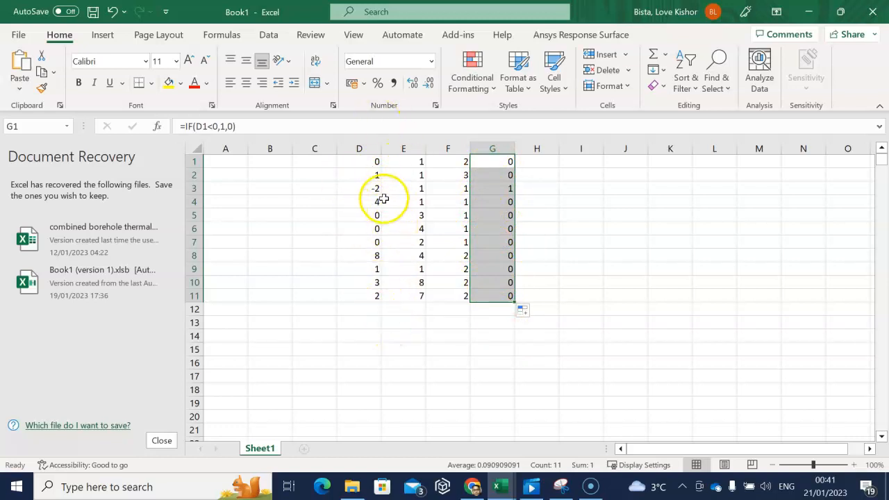
# - Enter the formula =IF(D1<0,D1+1,D1) in cell H1
pyautogui.click(548, 164)
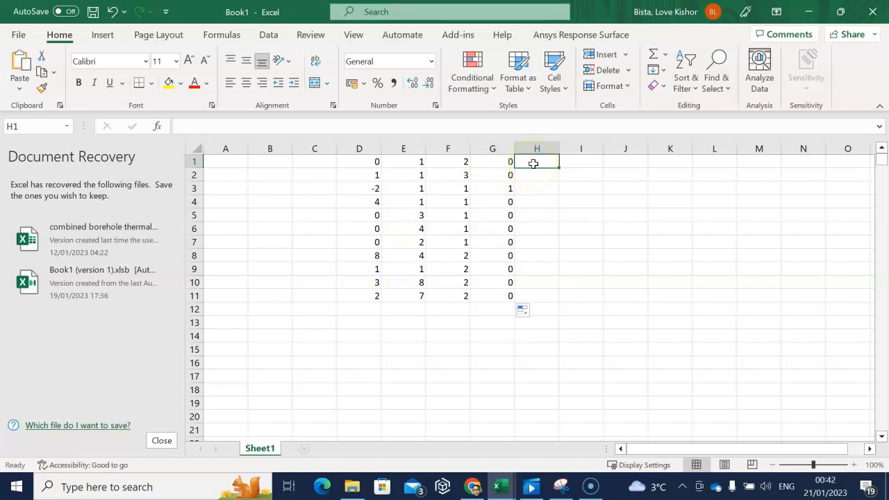
pyautogui.write('=')
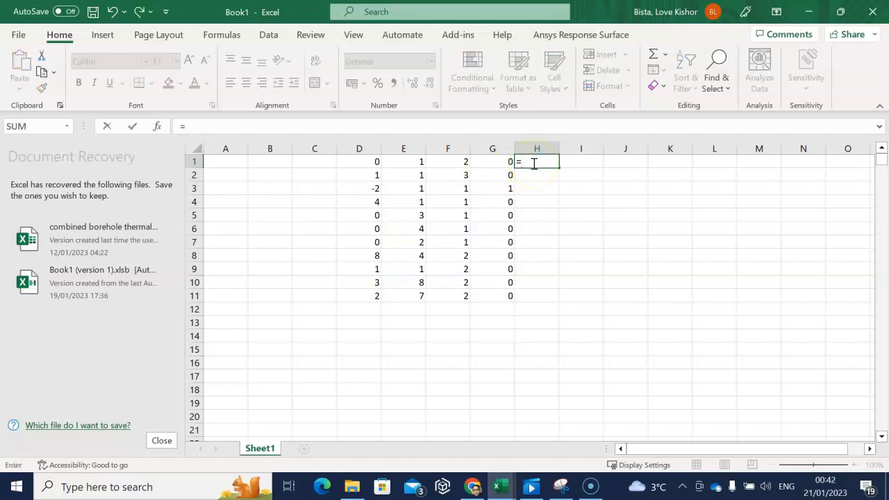
pyautogui.write('if(')
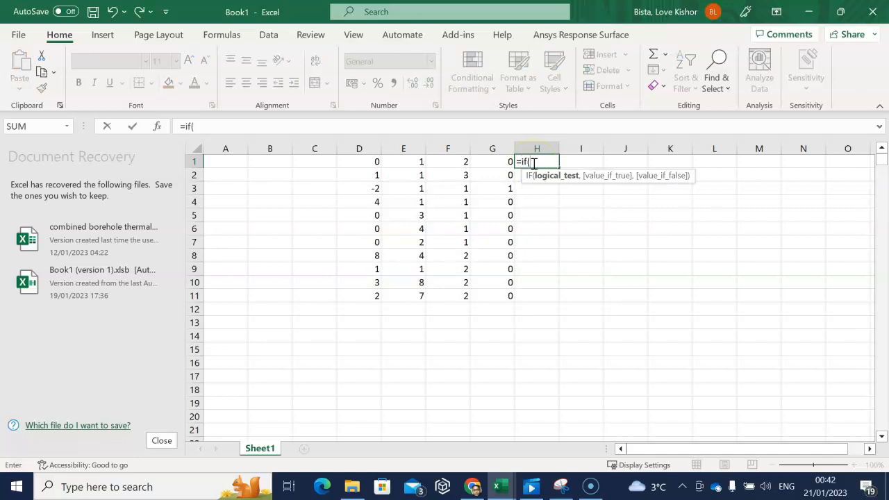
pyautogui.write('x')
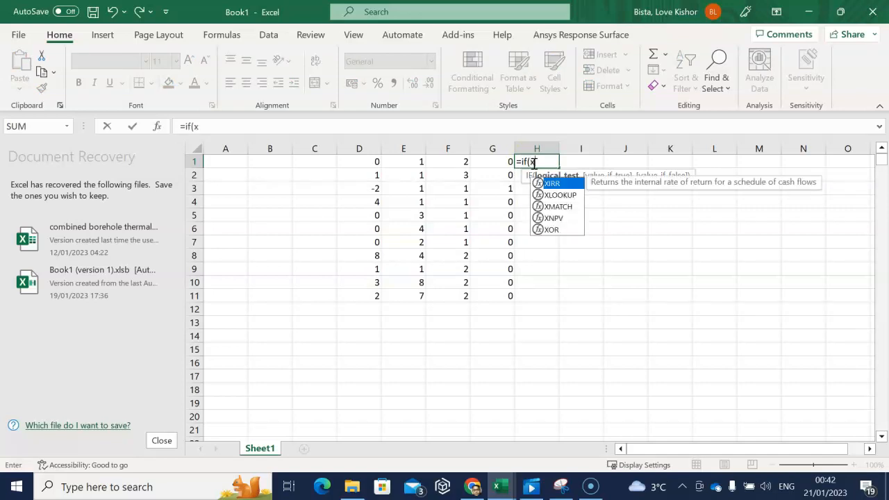
pyautogui.press('BackSpace')
pyautogui.click(361, 162)
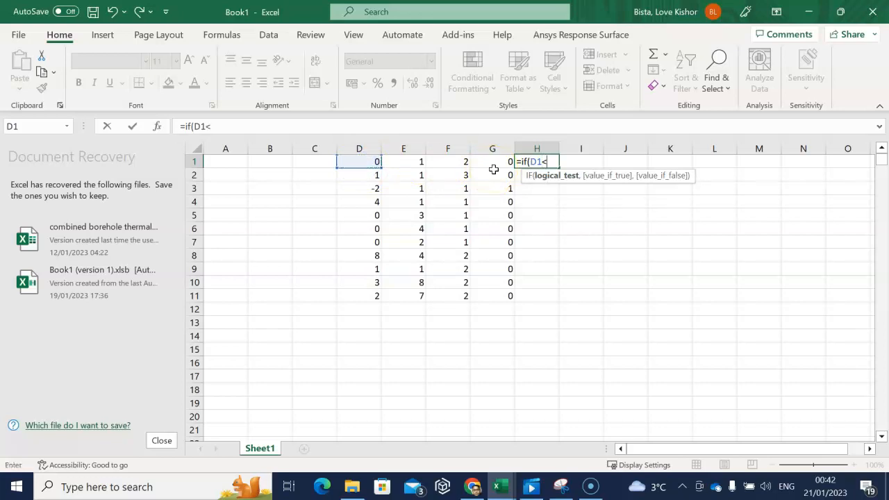
pyautogui.write('<0,')
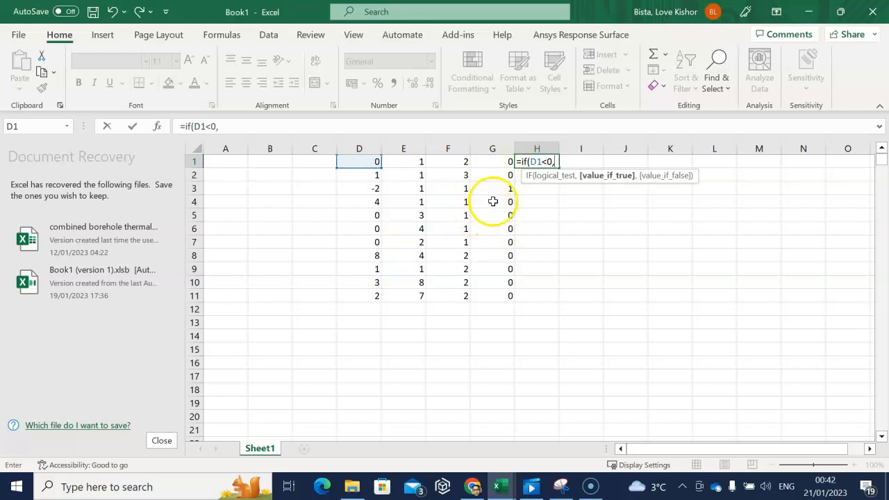
pyautogui.click(371, 162)
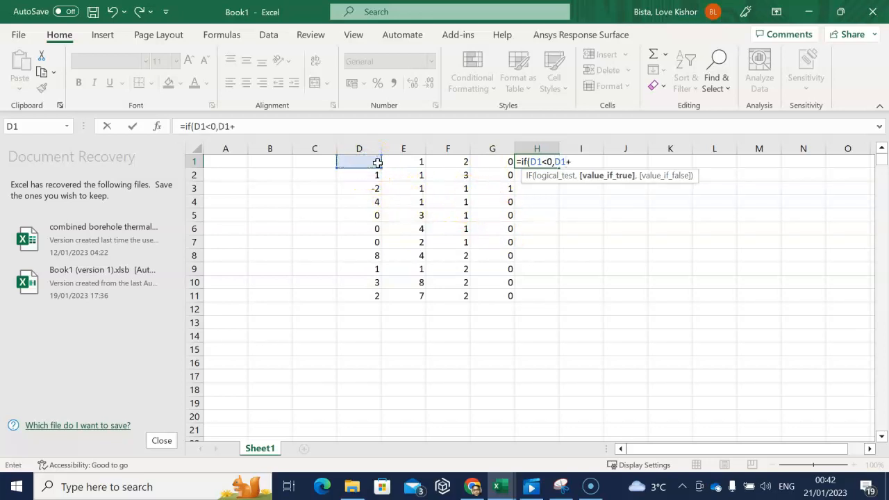
pyautogui.write('+1,')
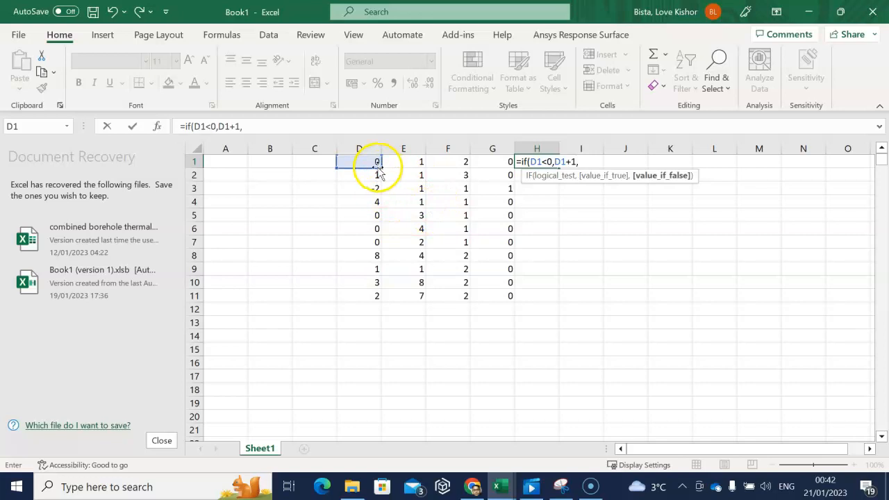
pyautogui.click(374, 161)
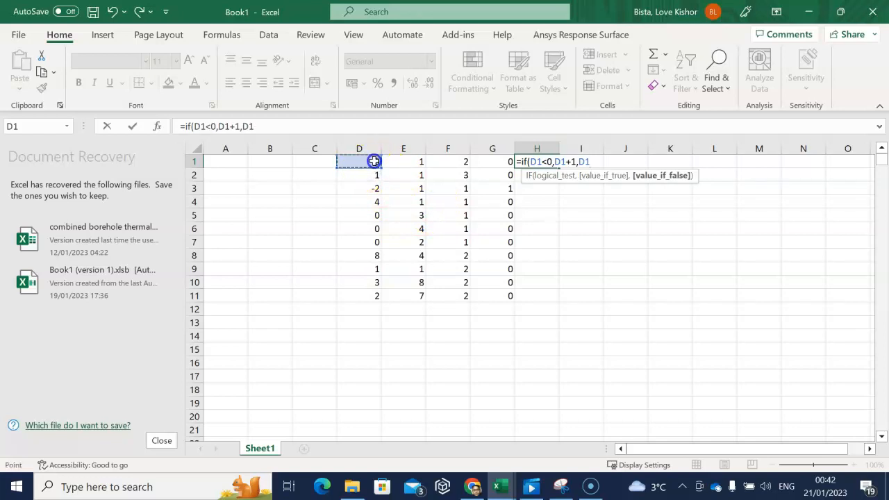
pyautogui.write(')')
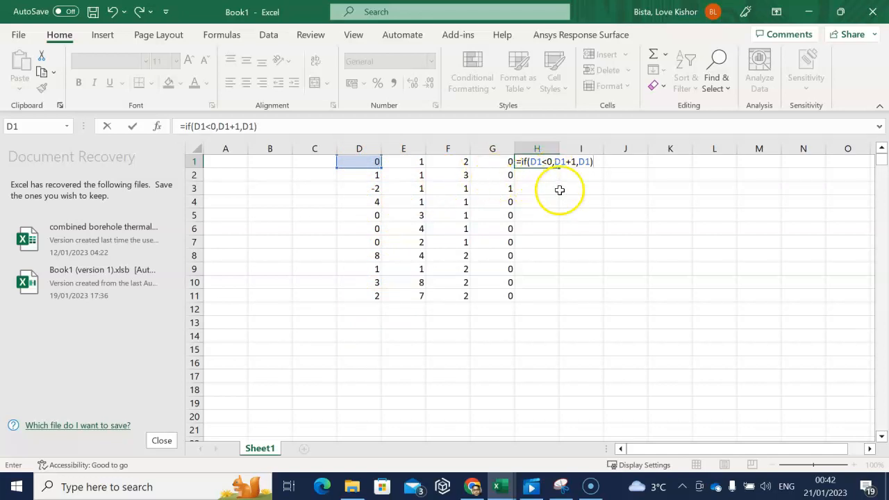
pyautogui.press('Return')
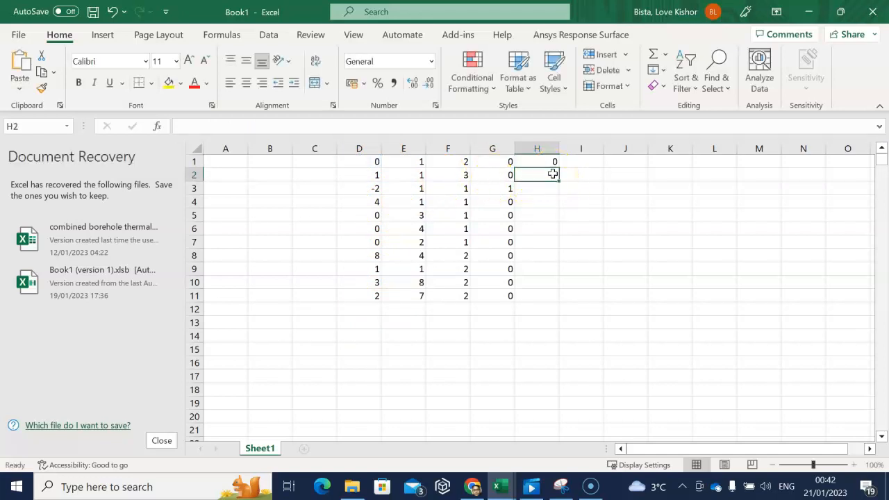
# - Fill the IF formula from H1 down through H11
pyautogui.click(548, 163)
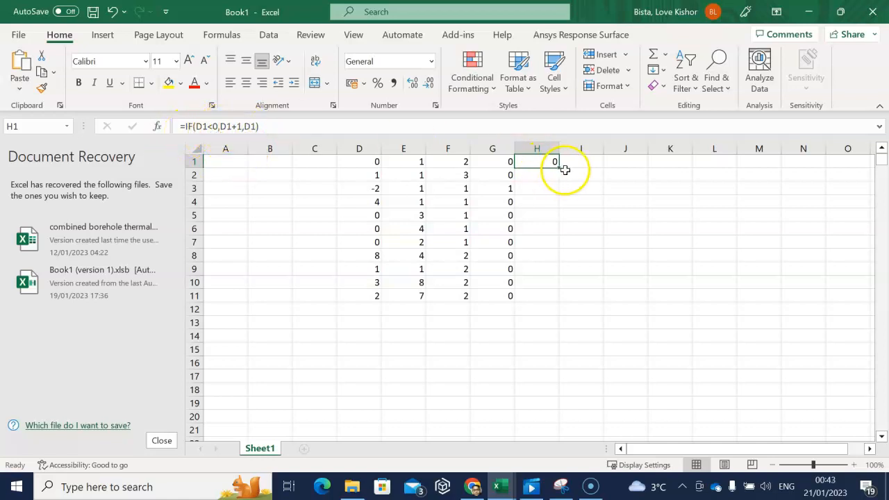
pyautogui.moveTo(560, 167); pyautogui.dragTo(560, 199)
pyautogui.moveTo(560, 296); pyautogui.dragTo(559, 300)
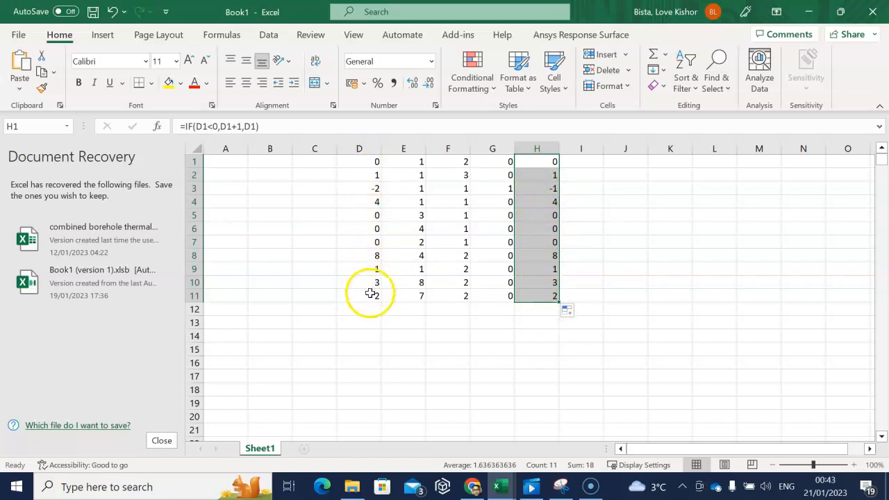
# - Enter the formula =IF(D1<0,E1,F1) in cell I1
pyautogui.click(591, 162)
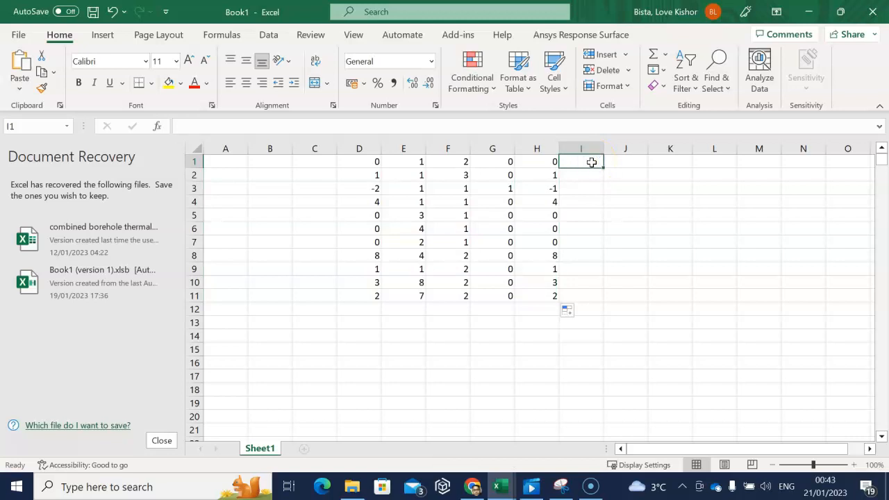
pyautogui.write('=')
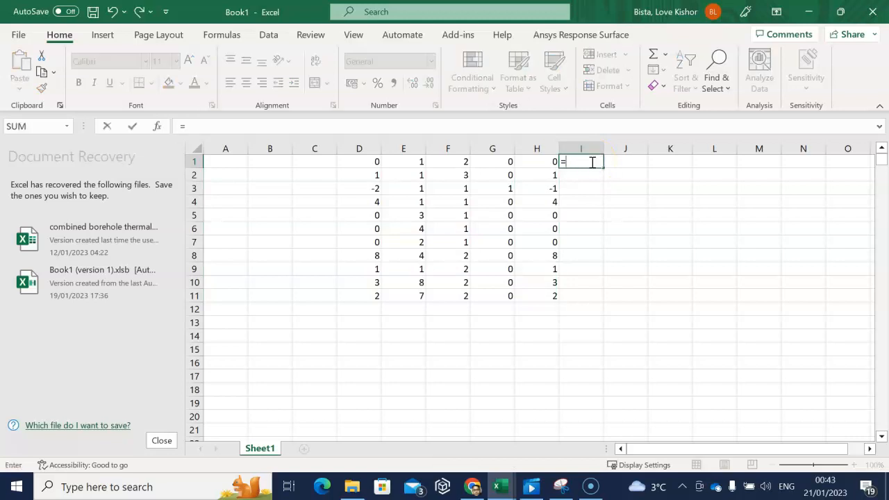
pyautogui.write('if(')
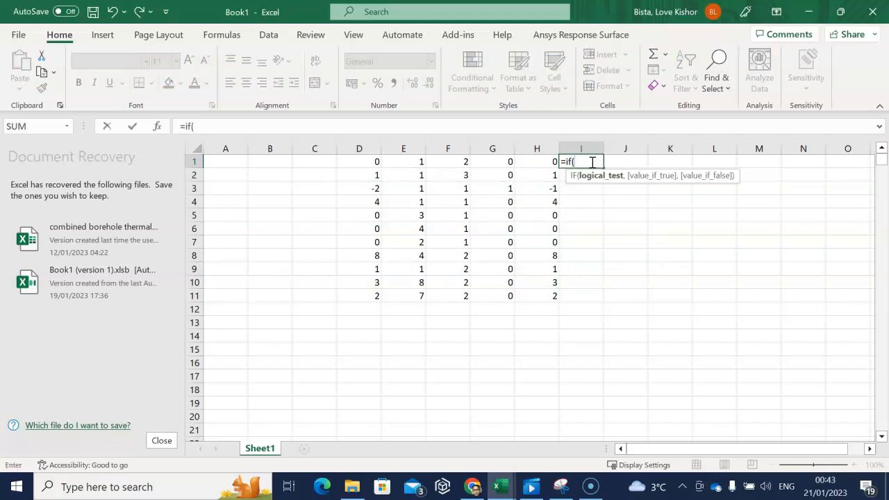
pyautogui.click(372, 167)
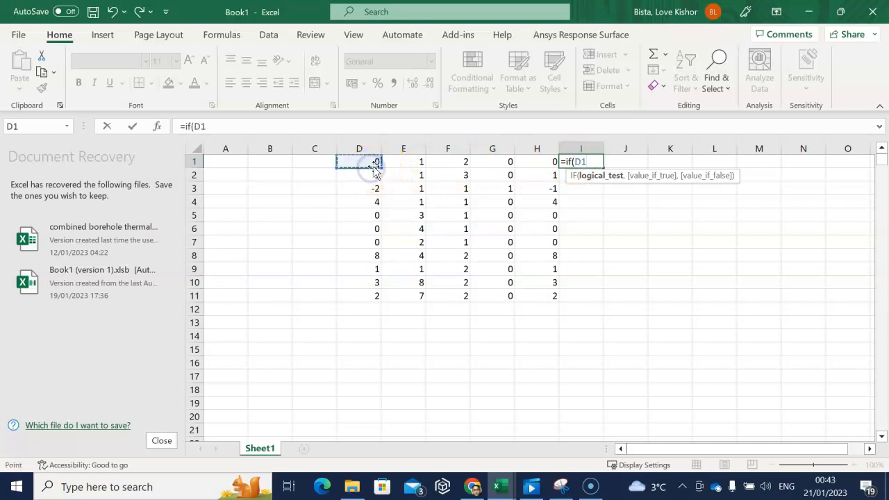
pyautogui.write('<0,')
pyautogui.click(409, 165)
pyautogui.write(',')
pyautogui.click(456, 162)
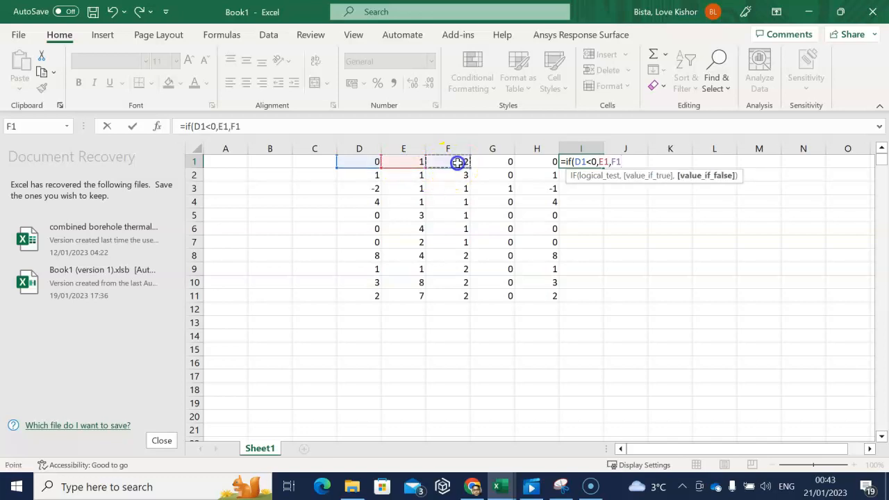
pyautogui.write(')')
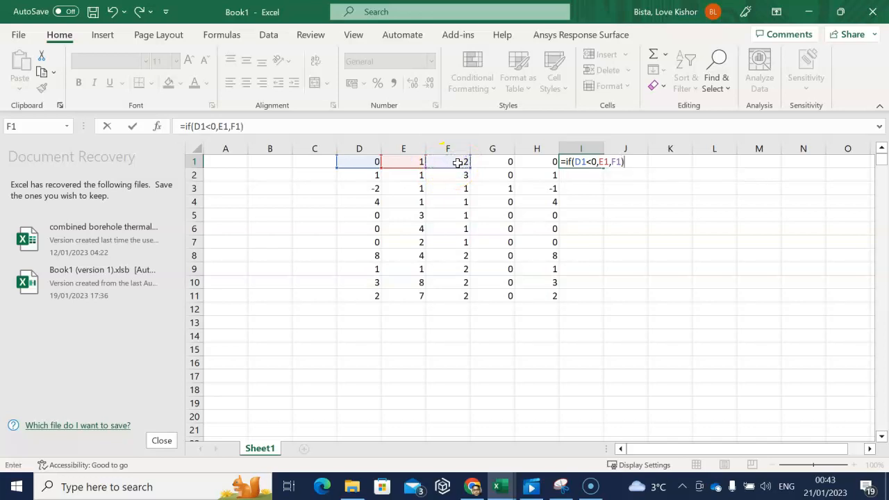
pyautogui.press('Return')
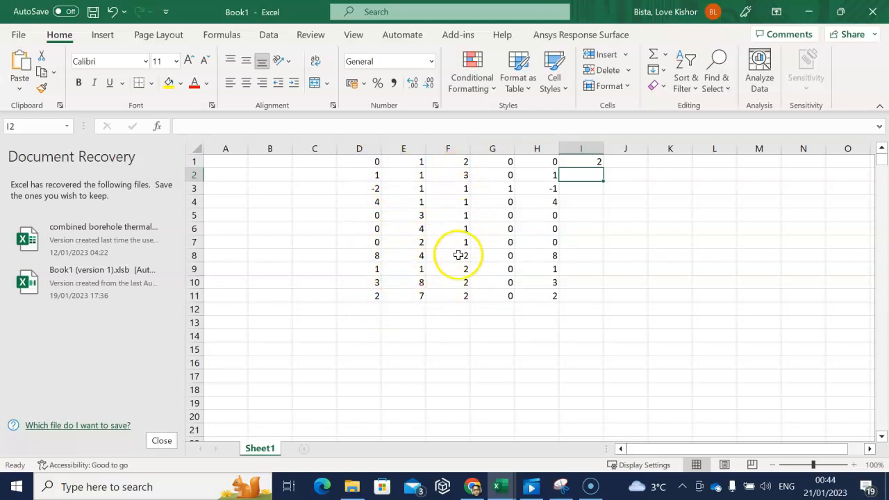
# - Fill the IF formula from I1 down through I11
pyautogui.click(587, 161)
pyautogui.moveTo(601, 168); pyautogui.dragTo(601, 203)
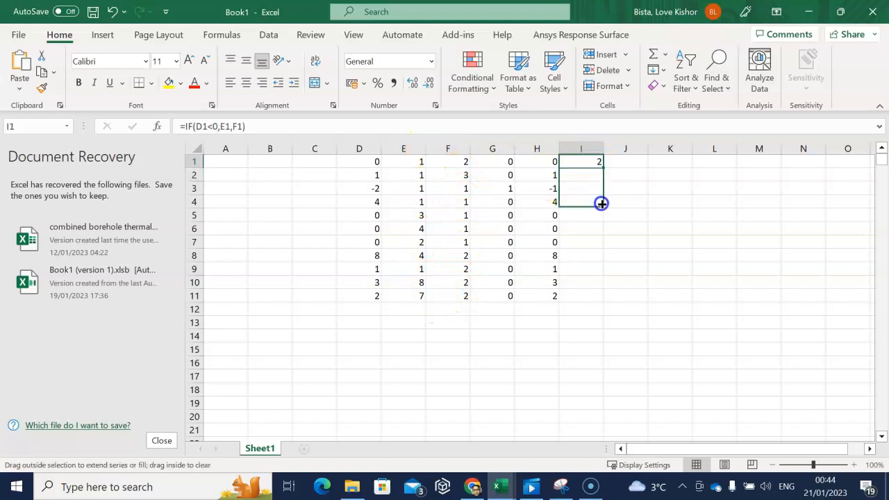
pyautogui.moveTo(598, 300); pyautogui.dragTo(599, 303)
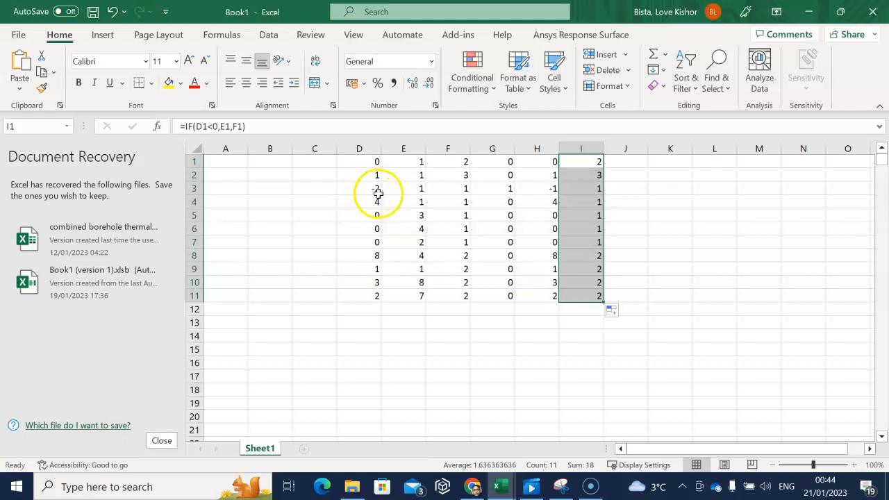
# - Check the IF results in columns G to I against the values in columns D to F across rows 1 to 3
pyautogui.click(599, 191)
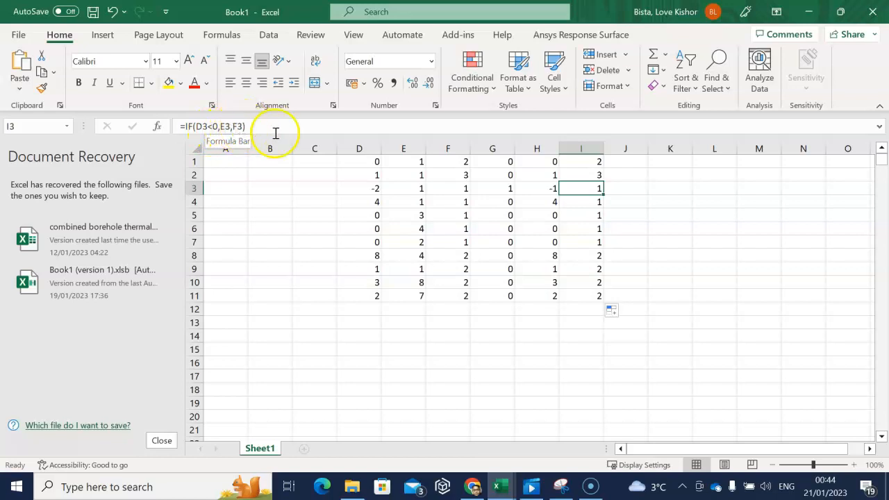
pyautogui.click(413, 191)
pyautogui.click(599, 194)
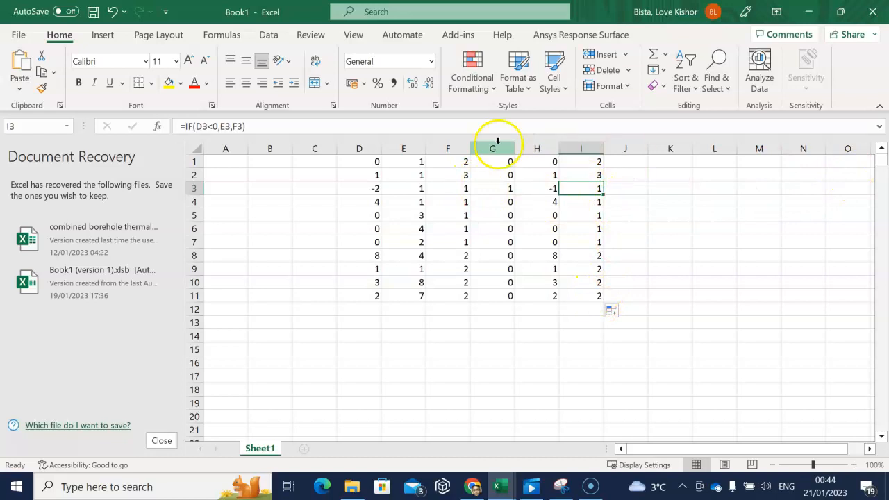
pyautogui.click(376, 163)
pyautogui.click(403, 162)
pyautogui.click(448, 165)
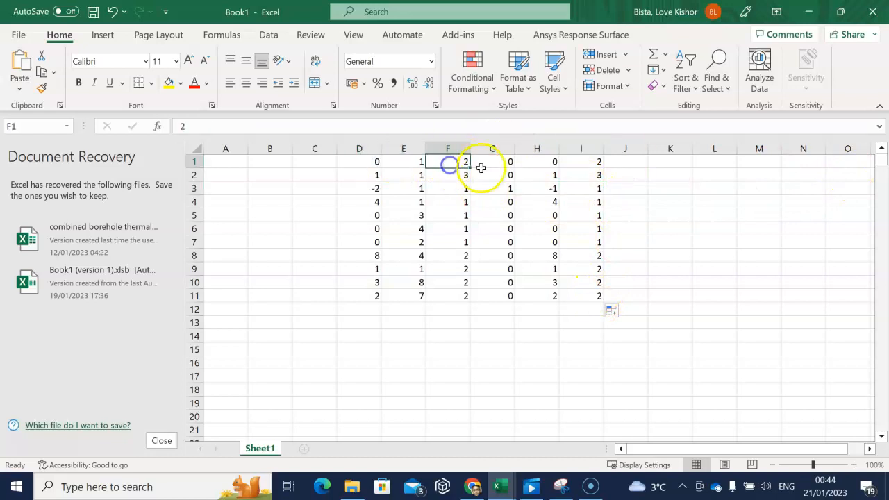
pyautogui.click(505, 169)
pyautogui.click(539, 170)
pyautogui.click(581, 173)
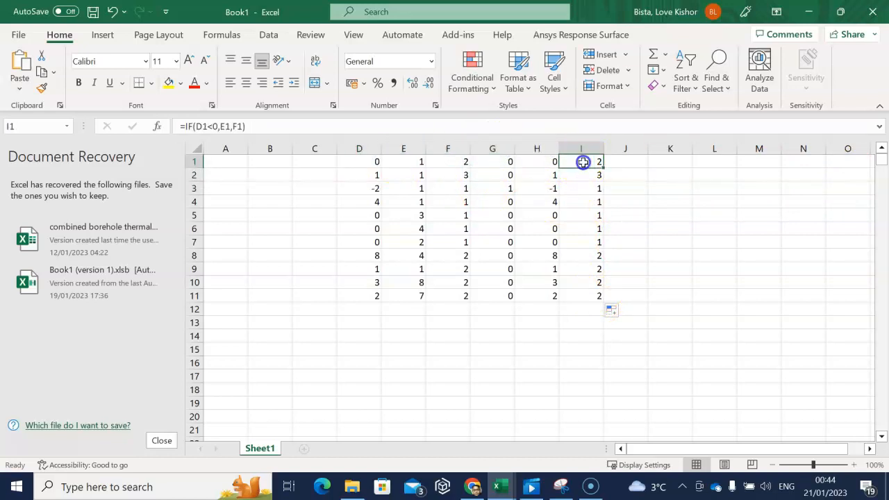
pyautogui.click(528, 177)
pyautogui.click(492, 178)
pyautogui.click(436, 179)
pyautogui.click(417, 181)
pyautogui.click(364, 175)
pyautogui.click(373, 188)
pyautogui.click(413, 191)
pyautogui.click(461, 190)
pyautogui.click(497, 190)
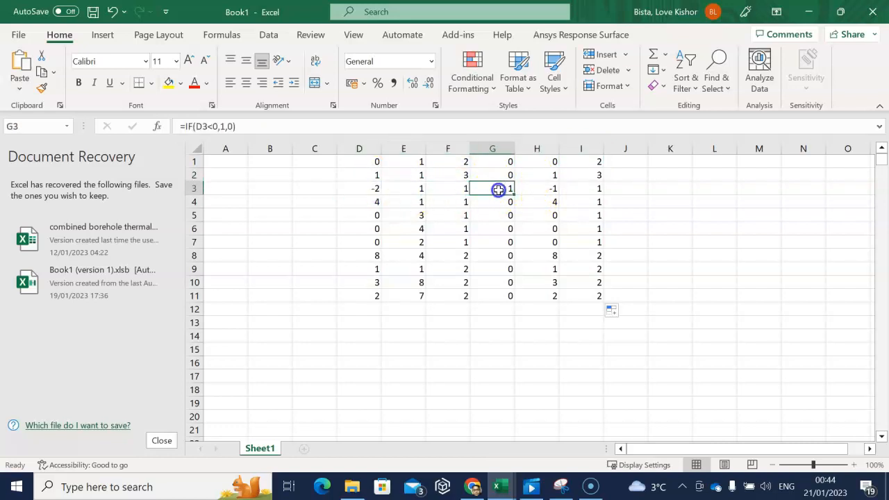
pyautogui.click(537, 190)
pyautogui.click(581, 191)
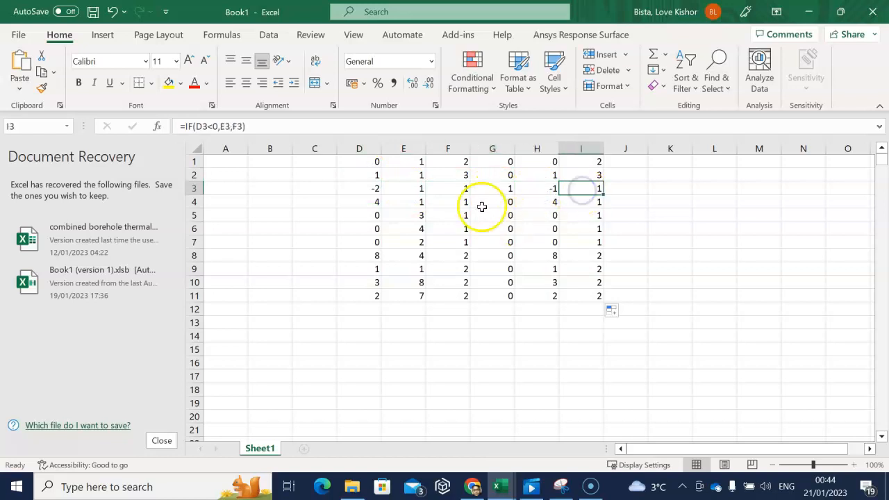